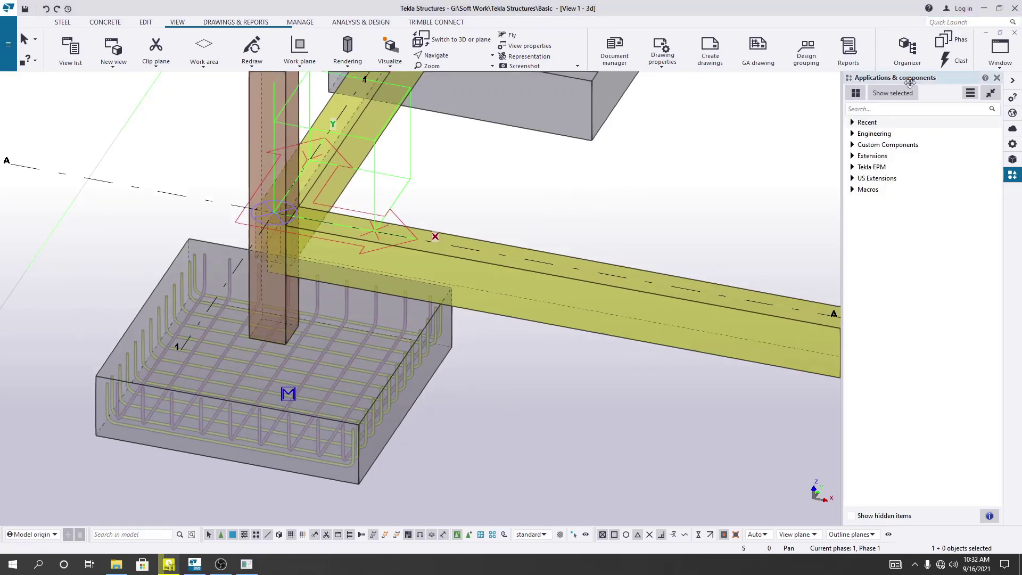
Search the applications and components catalog for "starter".
click(883, 109)
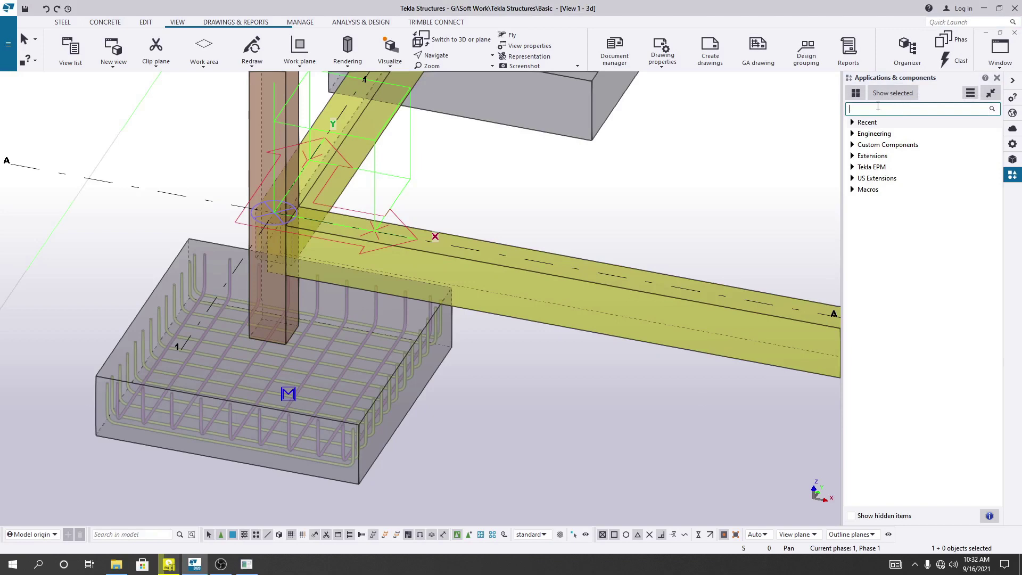
text(stasrt)
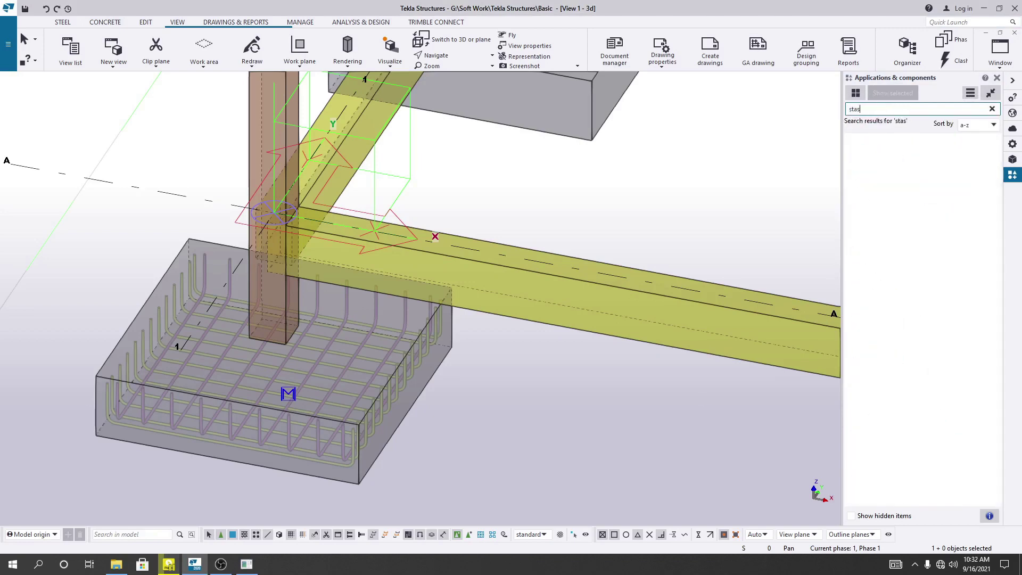
key(BackSpace)
text(rter)
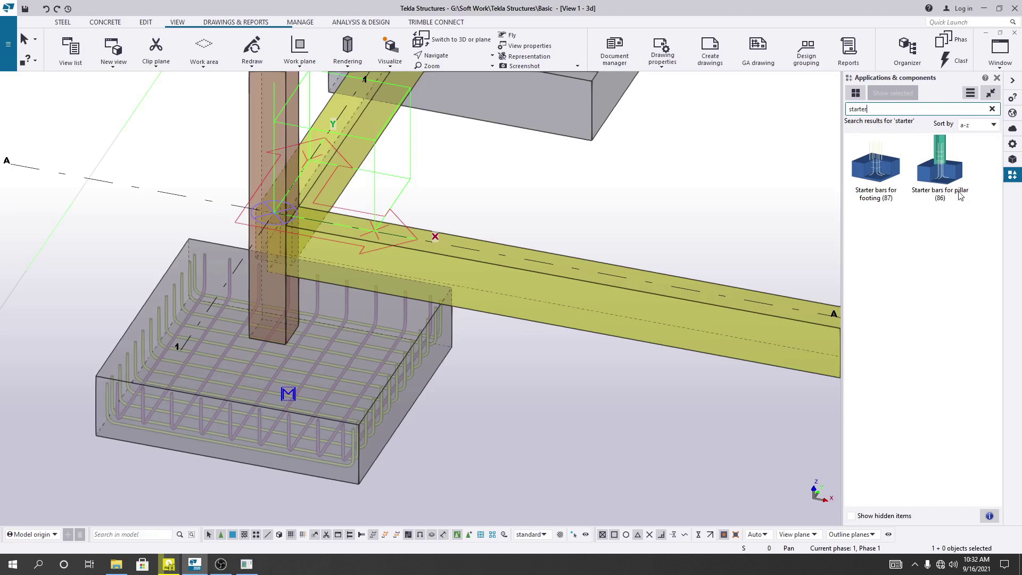
Apply the Starter bars for footing (87) component to the reinforced pad footing and end the command.
click(876, 181)
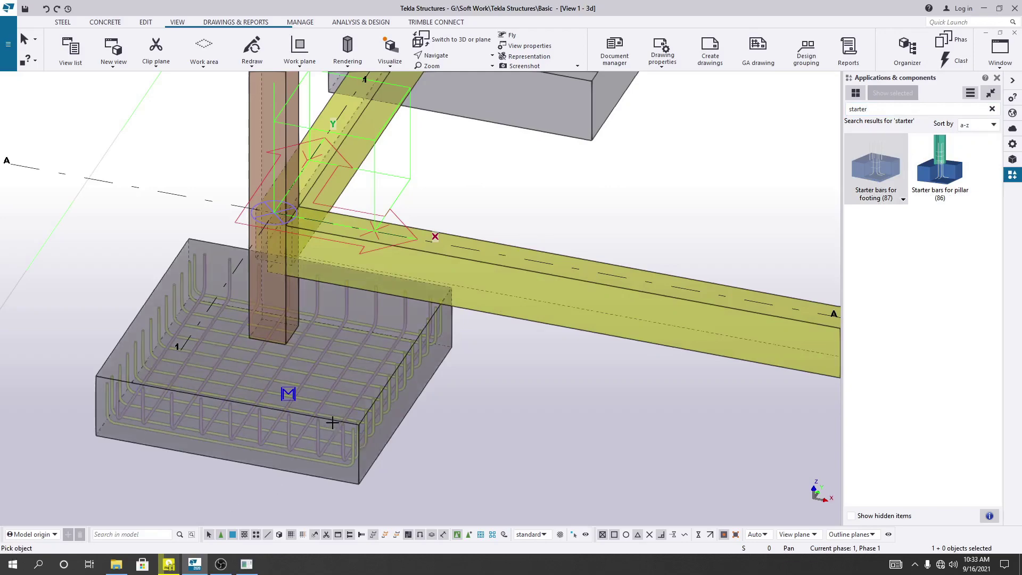
click(356, 424)
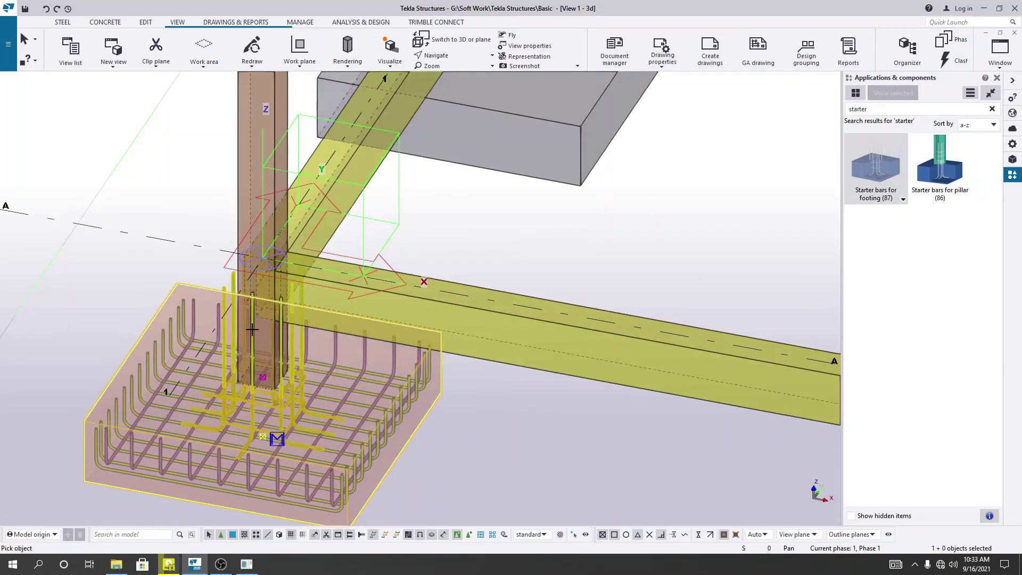
scroll(252, 330, up, 3)
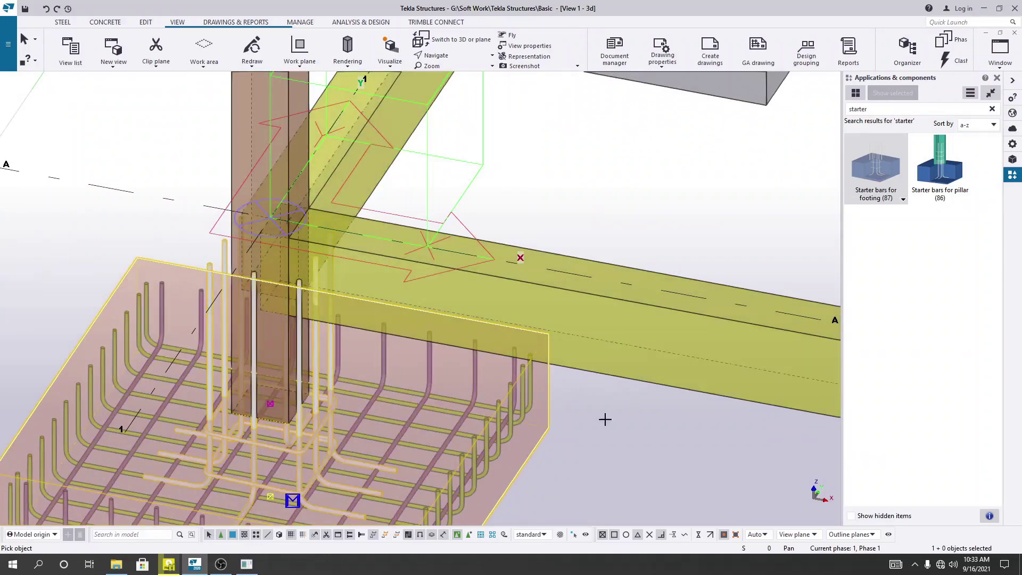
scroll(607, 441, down, 1)
middle_drag(609, 447, 571, 413)
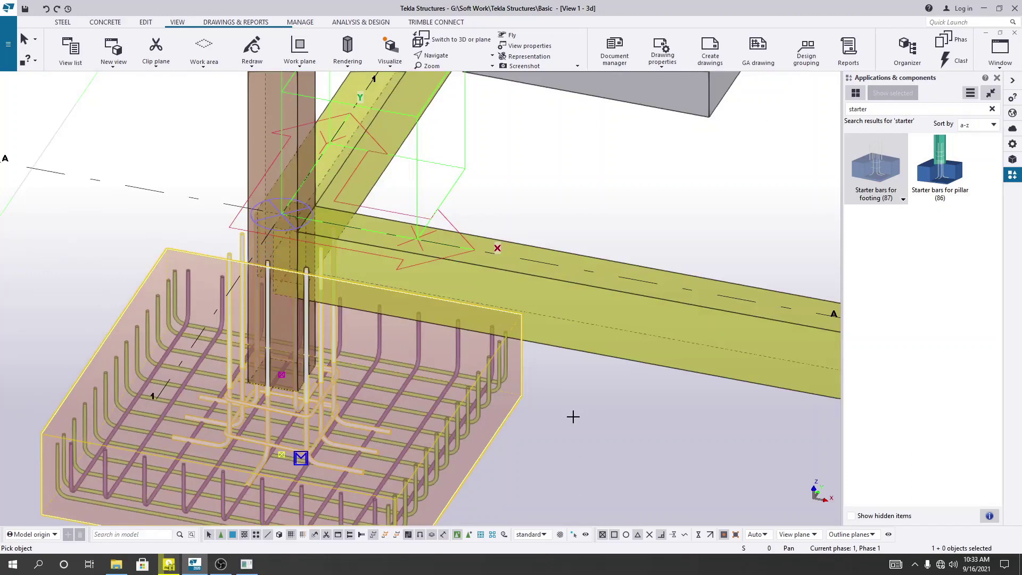
middle_drag(586, 418, 566, 408)
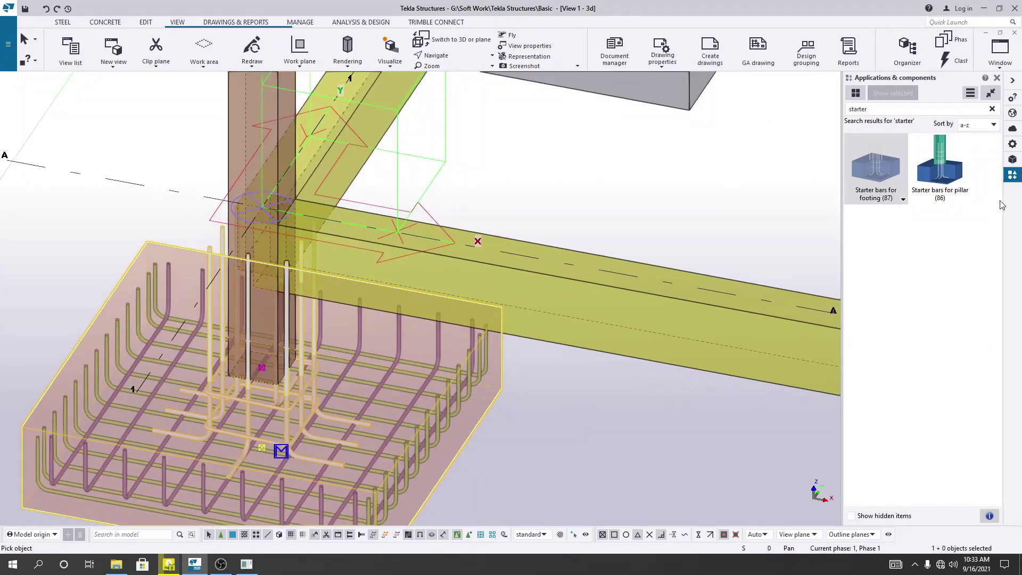
click(996, 81)
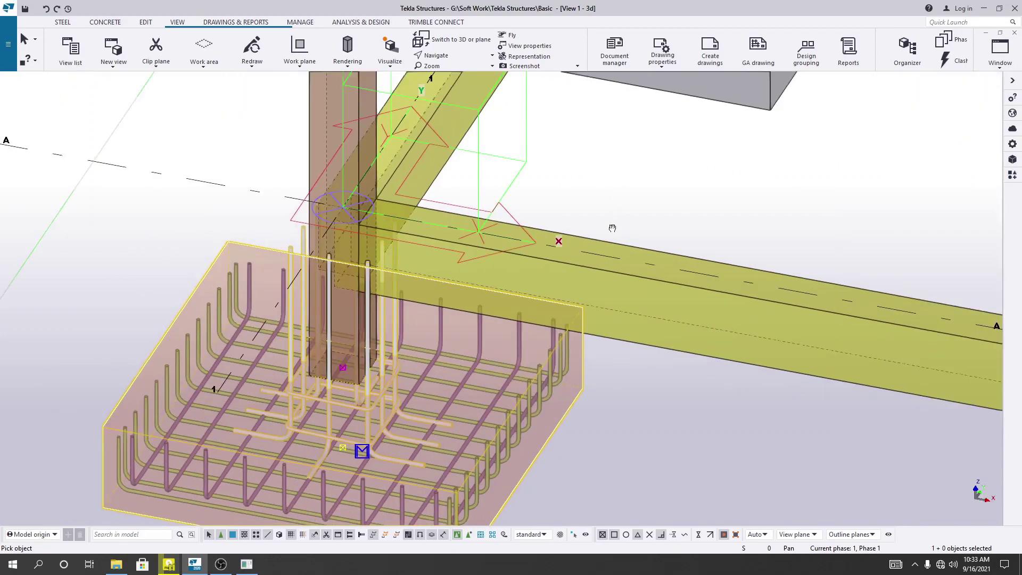
right_click(598, 208)
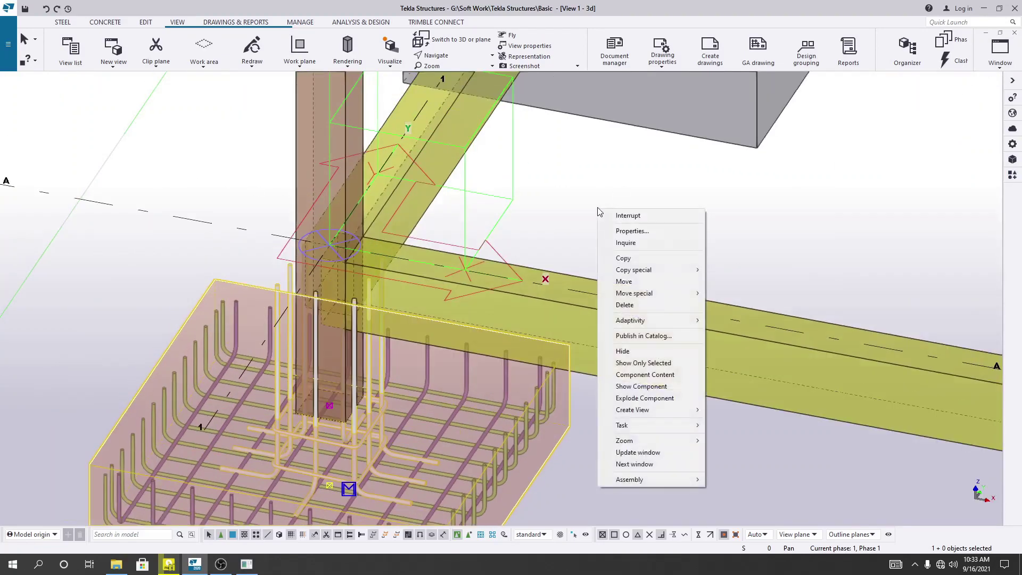
click(624, 216)
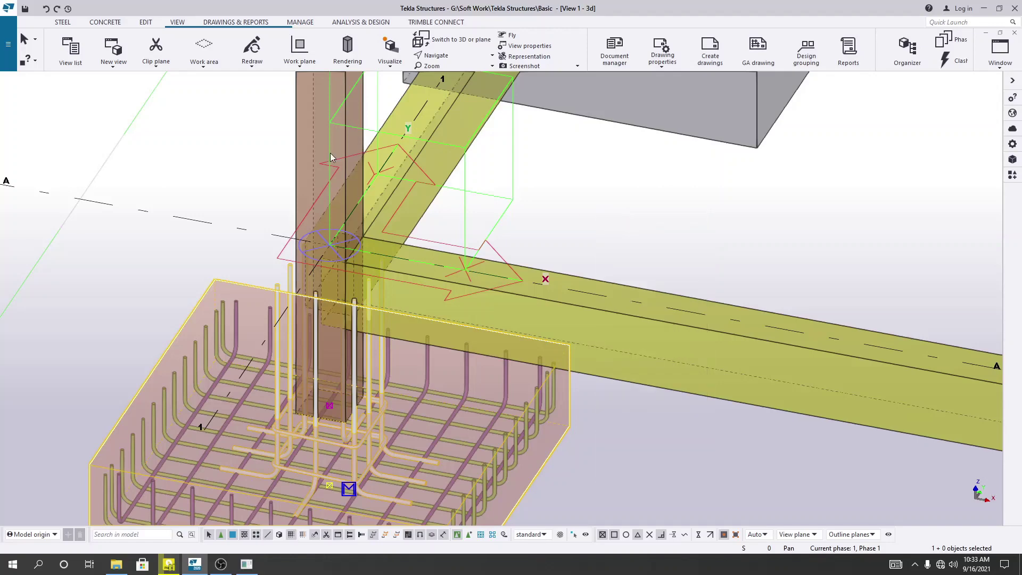
Check the profile size in the properties of the concrete column above the footing.
click(298, 142)
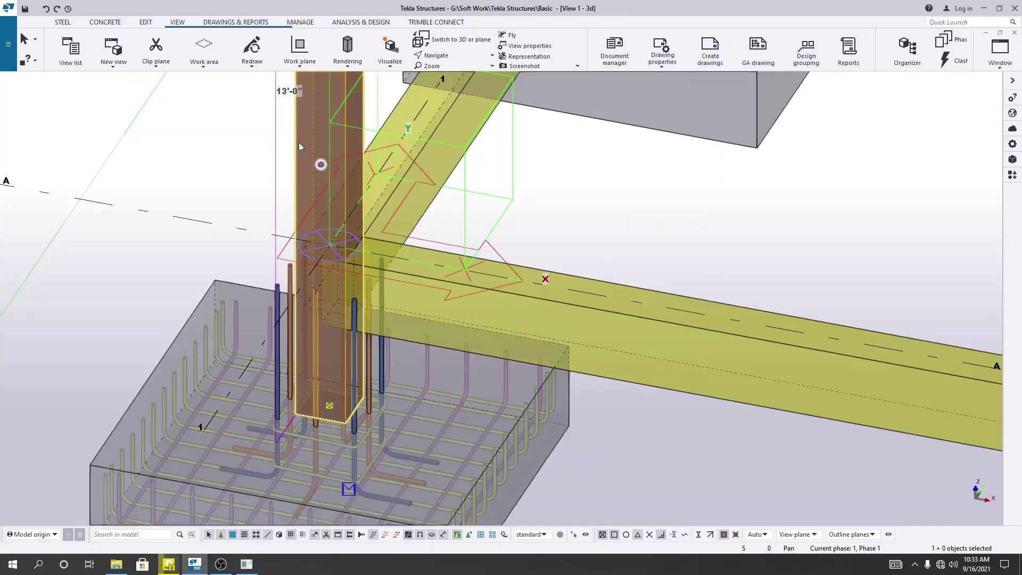
double_click(298, 142)
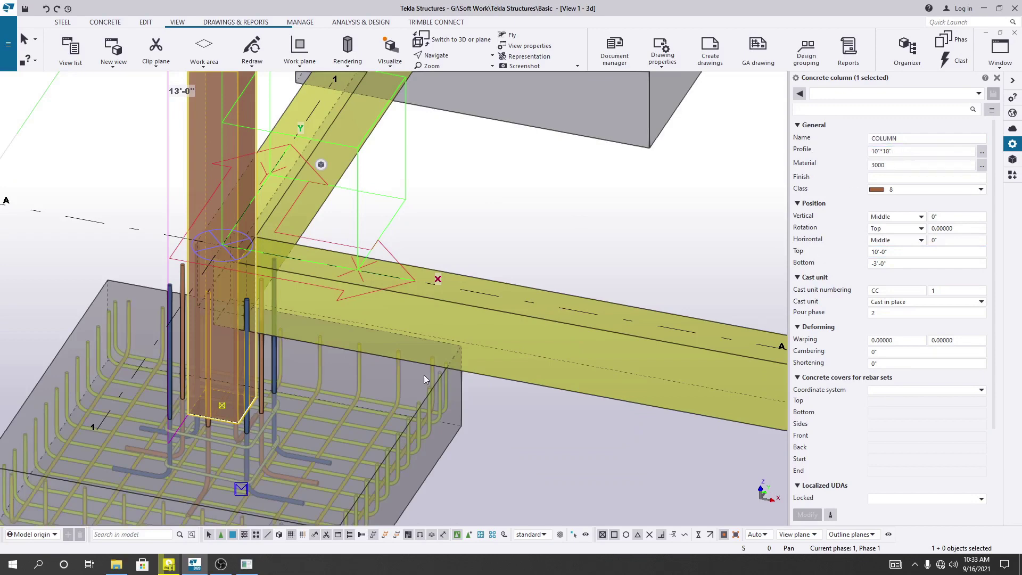
click(997, 79)
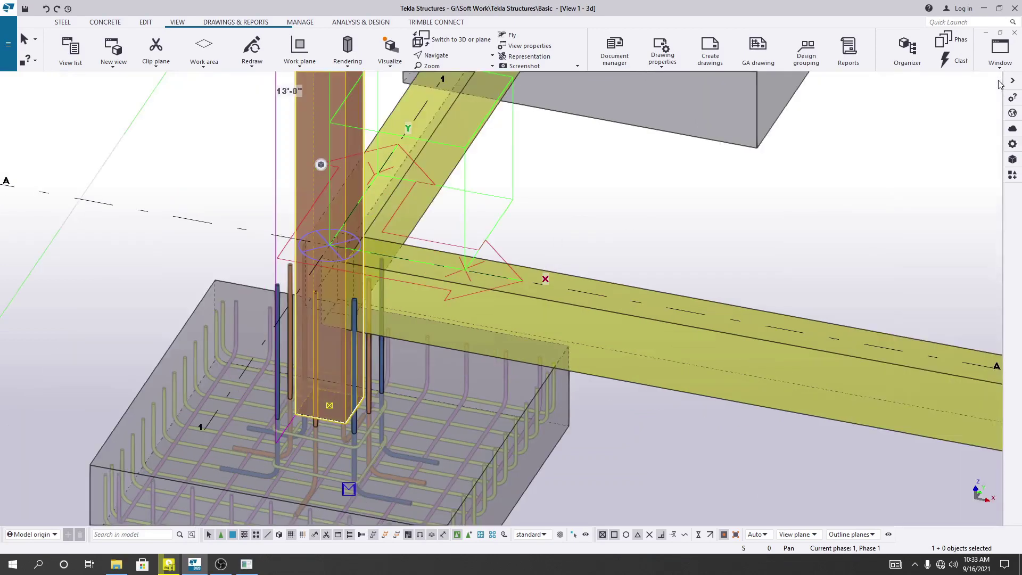
right_click(589, 220)
click(595, 224)
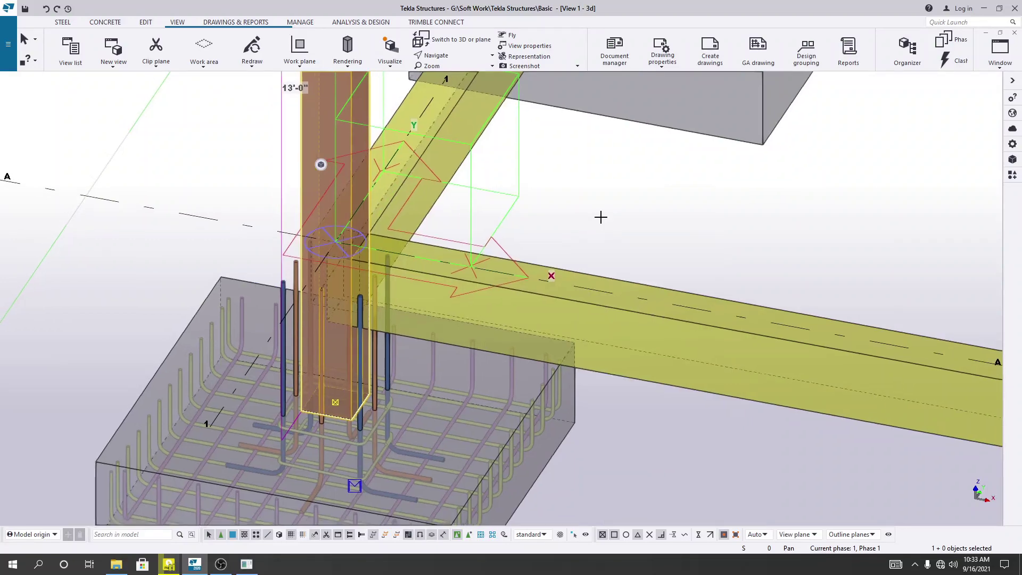
Open the settings of the footing's starter bars and review the bottom cover options.
middle_drag(614, 378, 637, 332)
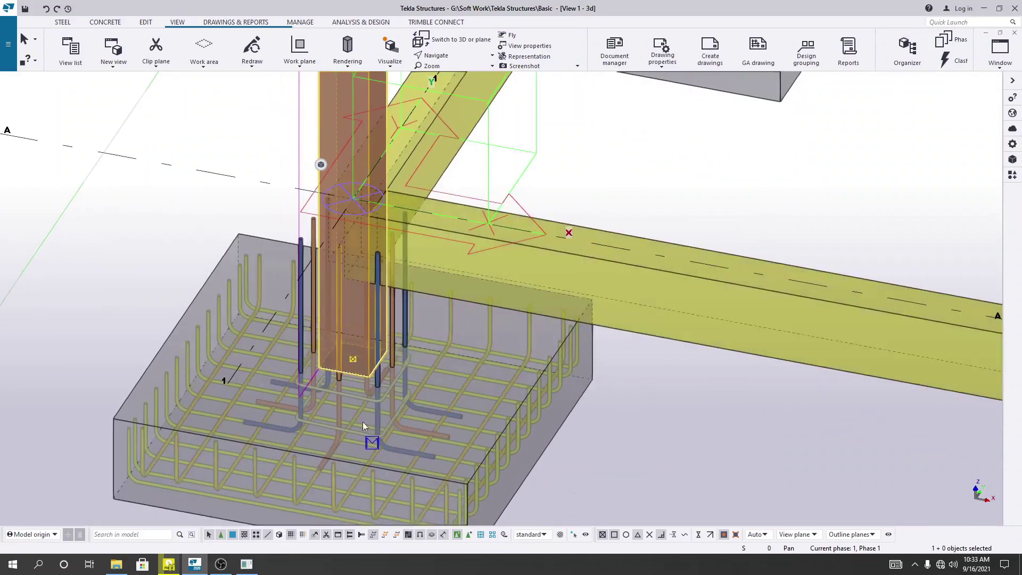
double_click(301, 351)
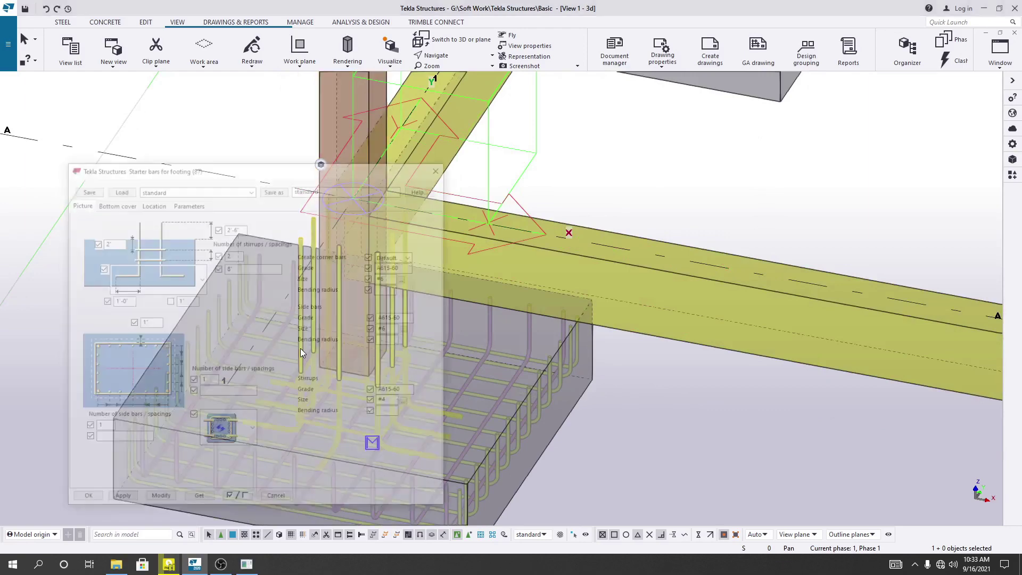
drag(298, 174, 759, 122)
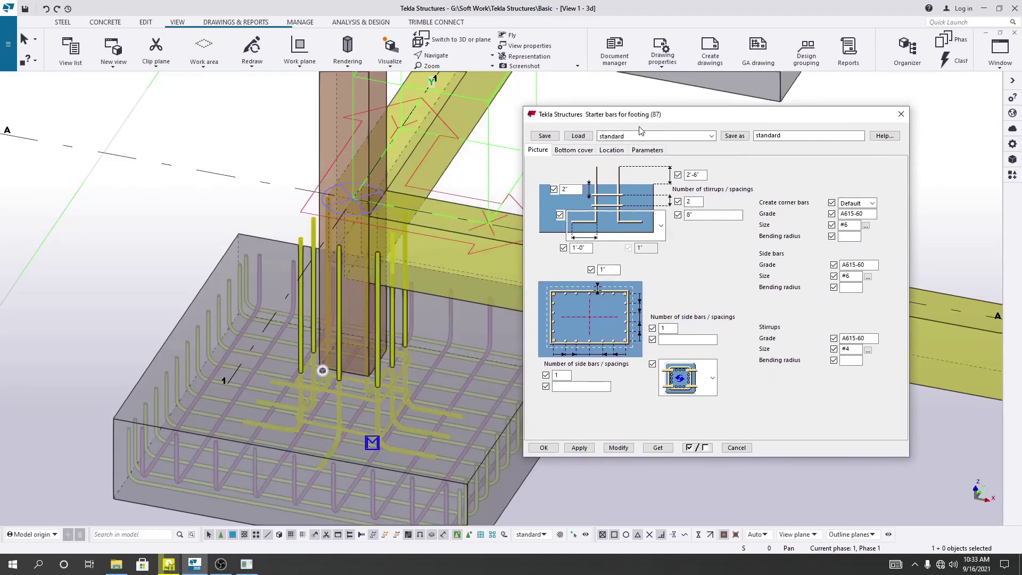
drag(642, 123, 650, 112)
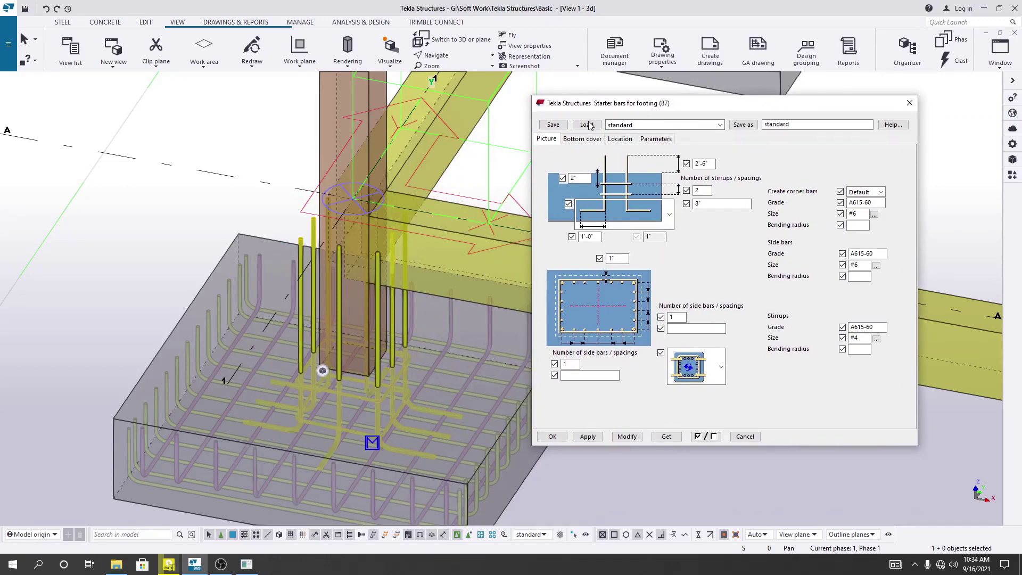
click(583, 140)
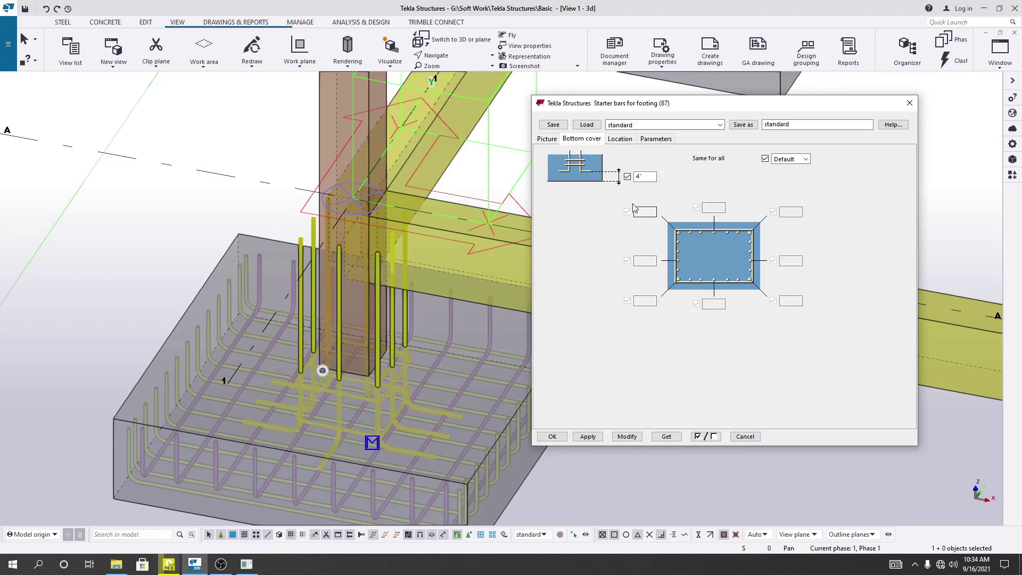
click(715, 207)
Set both plan dimensions of the starter bar cage to 10" with 0" offsets and modify the component in the footing.
click(623, 139)
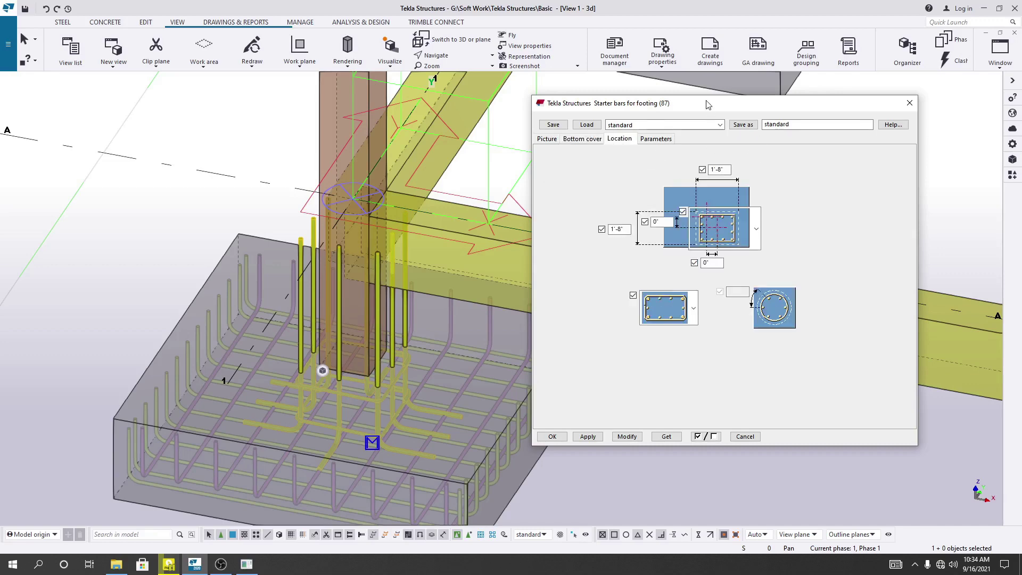
drag(708, 105, 699, 105)
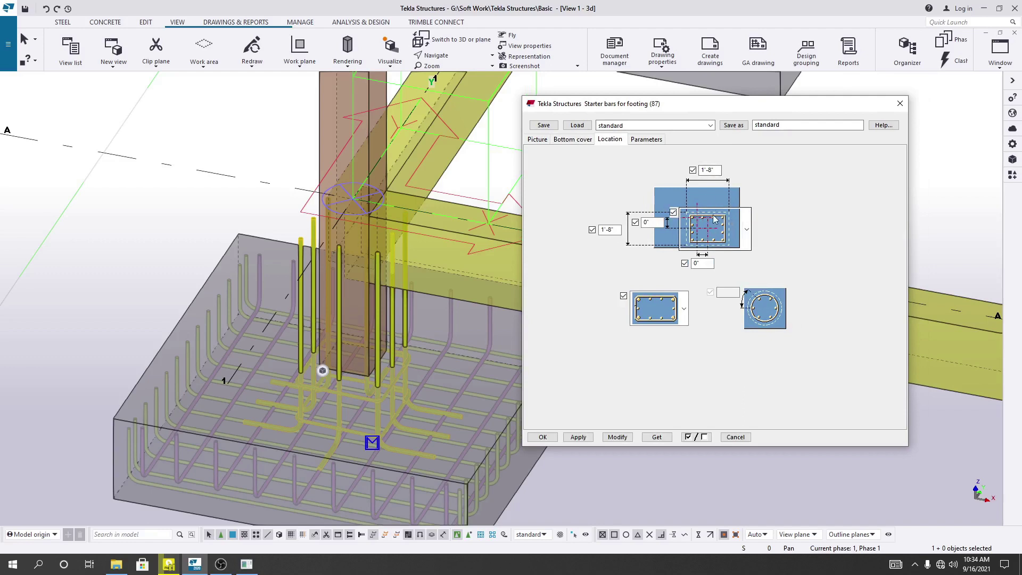
click(708, 169)
click(603, 230)
click(661, 223)
click(702, 262)
click(683, 314)
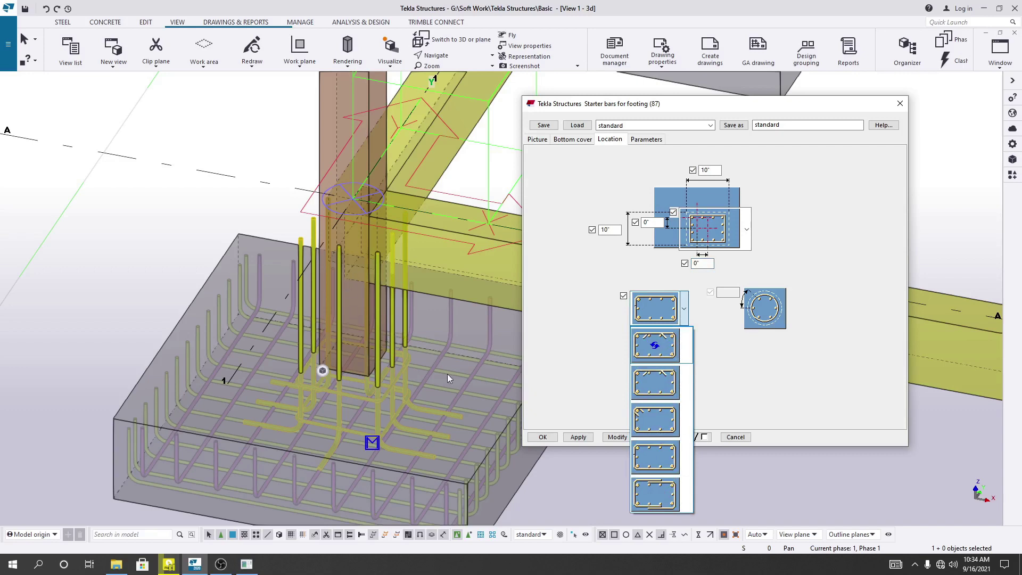
click(733, 394)
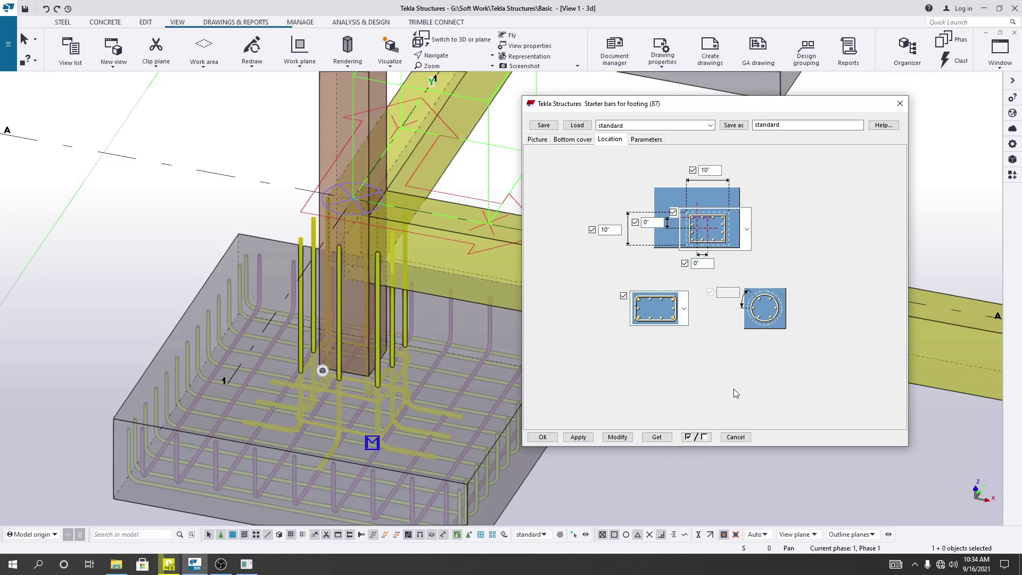
click(617, 437)
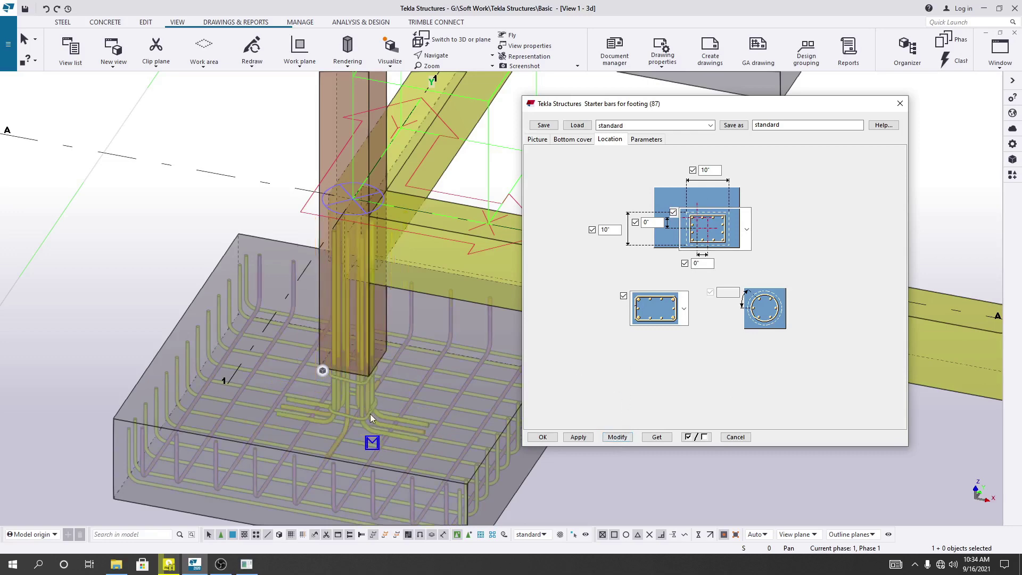
scroll(343, 402, up, 8)
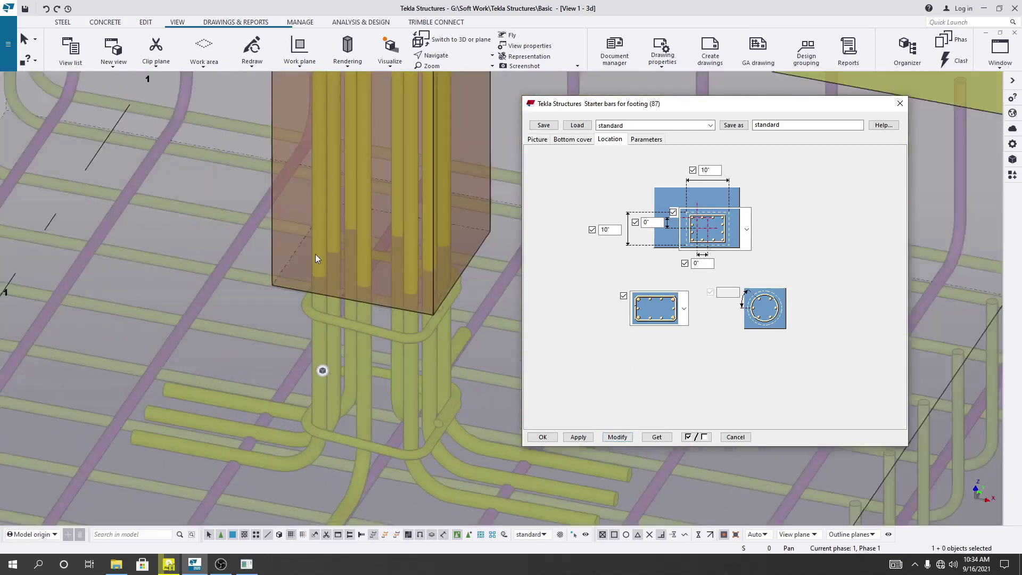
middle_drag(293, 314, 239, 357)
scroll(336, 319, down, 5)
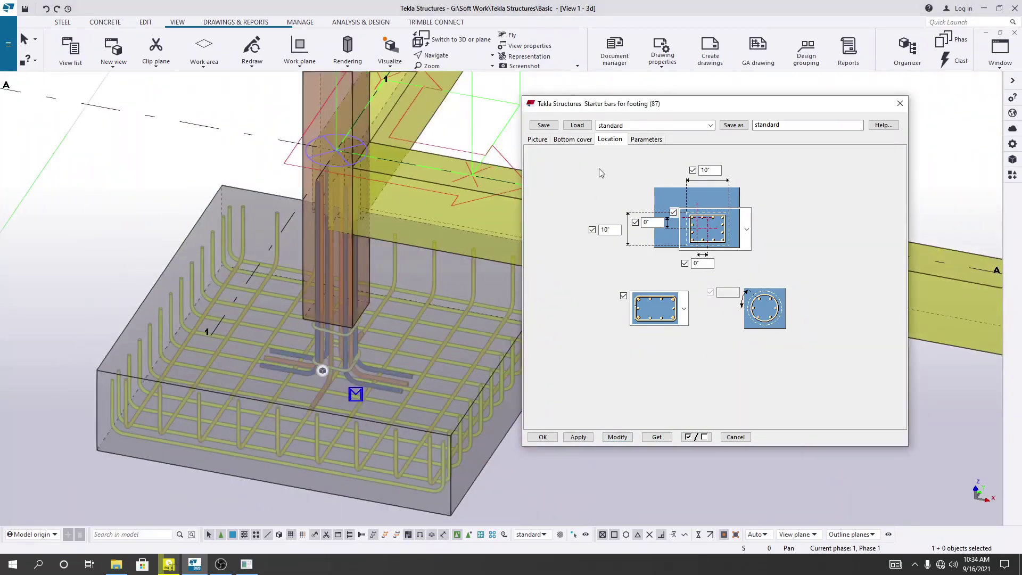
Review the starter bars' bottom cover value and the Same for all choices.
click(573, 138)
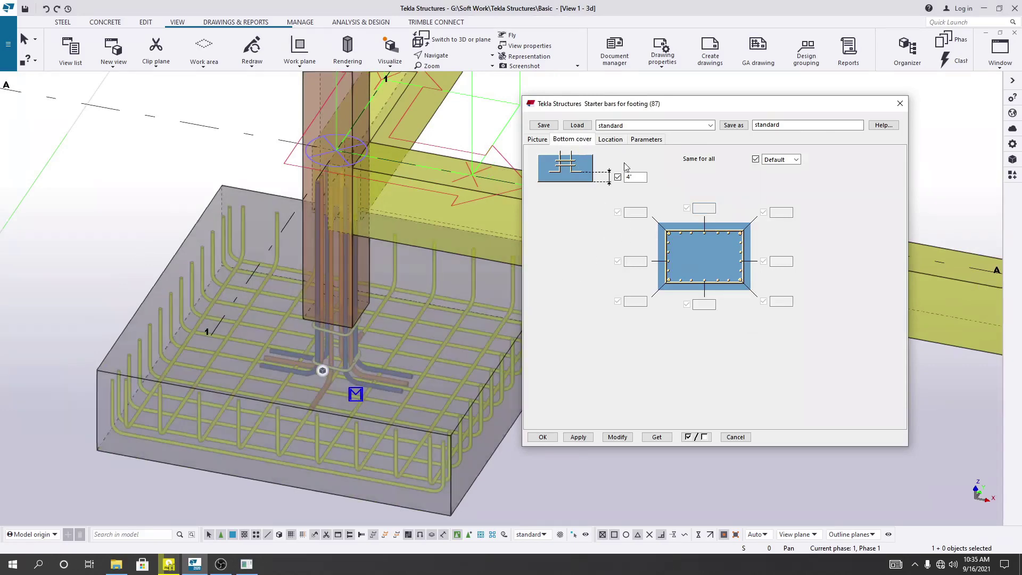
click(640, 179)
click(796, 161)
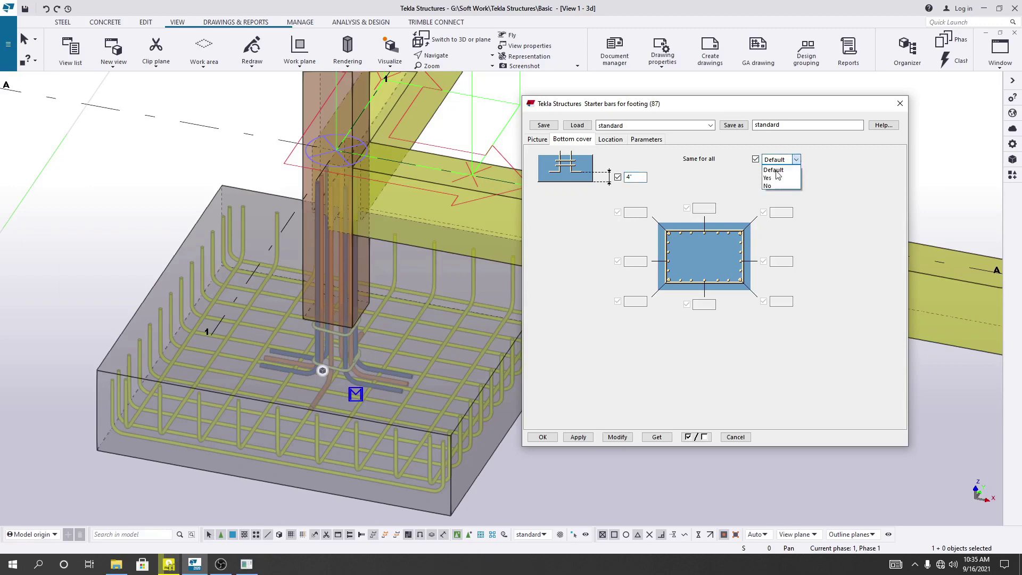
click(687, 166)
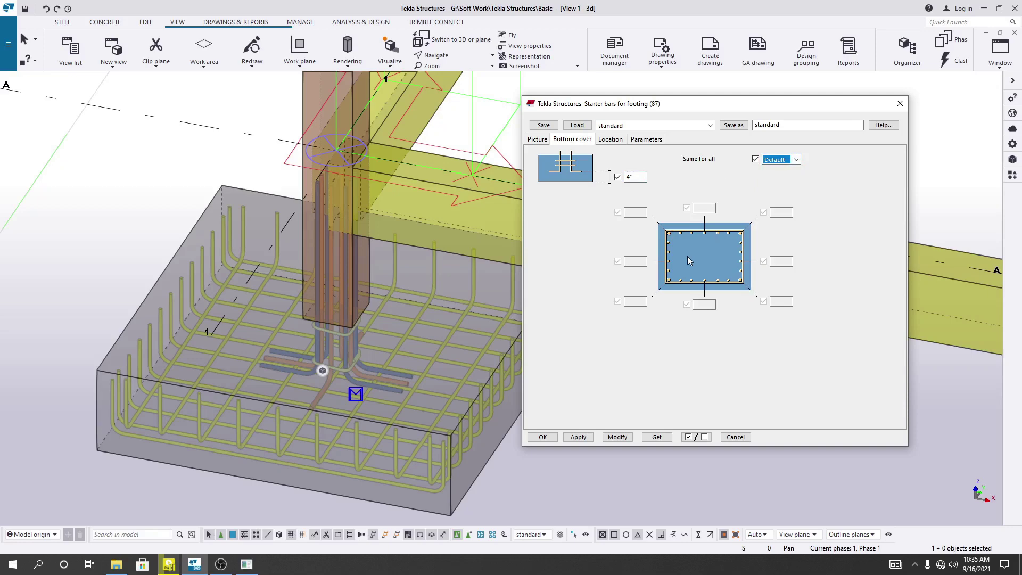
Set the number of stirrups to 2 and look through the shape options for the starter bars' lower ends.
click(536, 140)
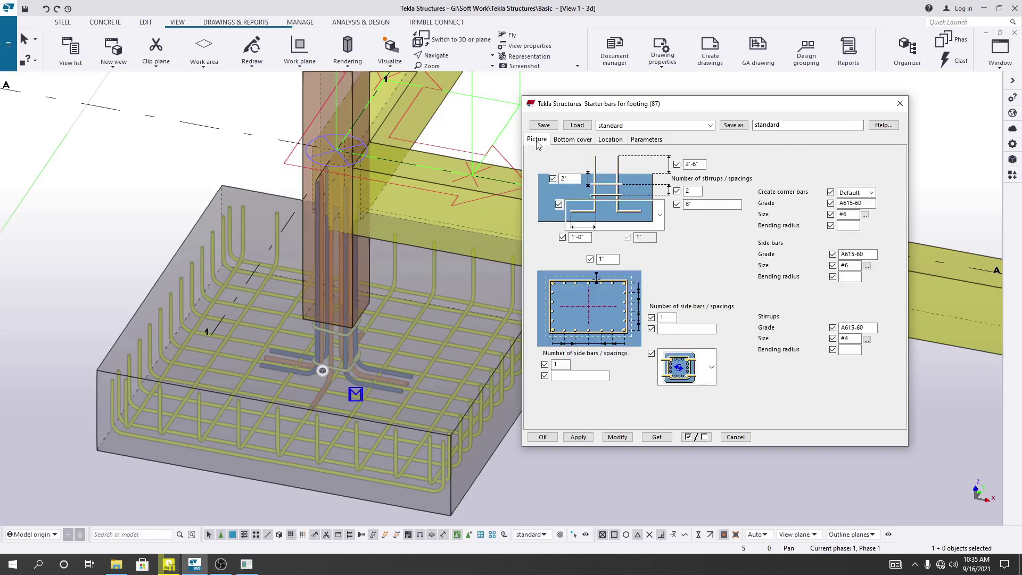
click(688, 191)
drag(686, 190, 700, 186)
text(2)
click(660, 215)
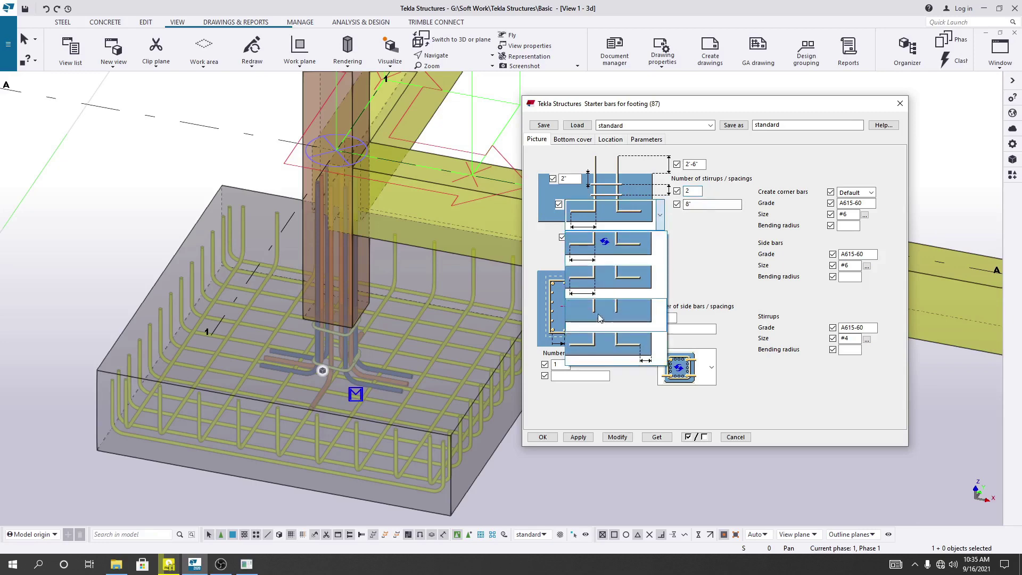
click(735, 257)
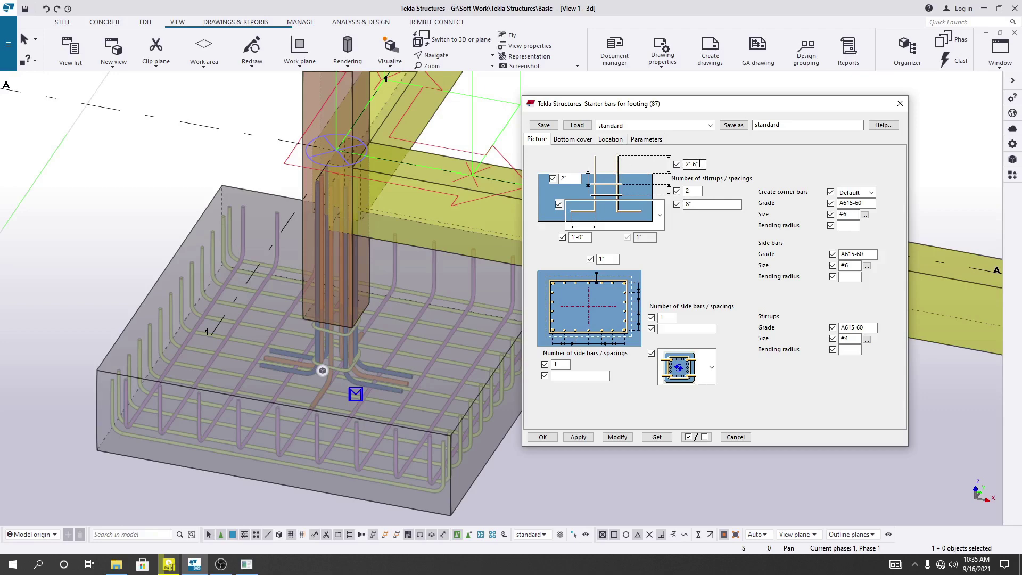
Set the starter bars' projection above the footing to 3'-6" and consult the rebar catalog for the corner bar size.
click(696, 163)
click(699, 164)
click(865, 214)
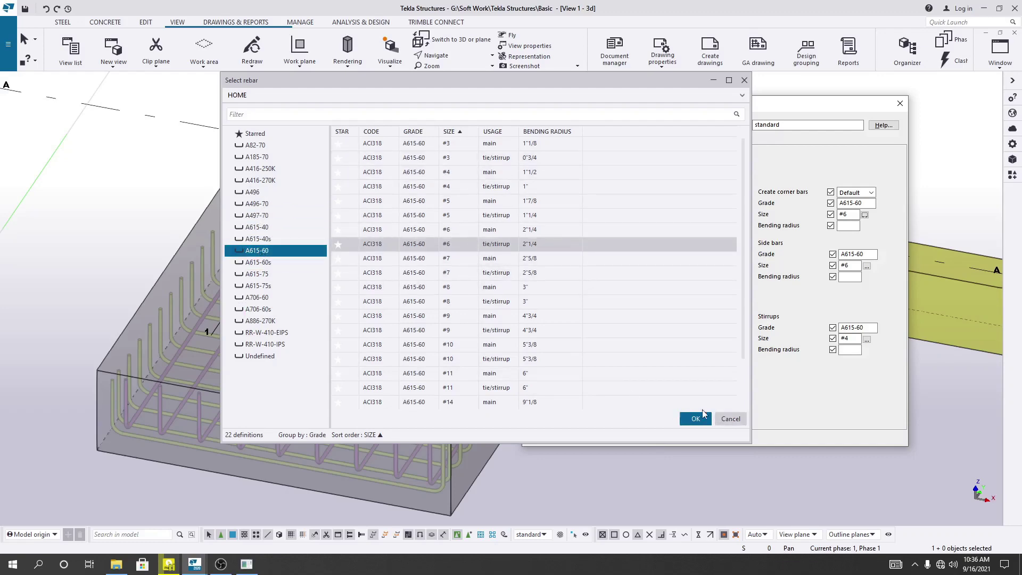
click(730, 418)
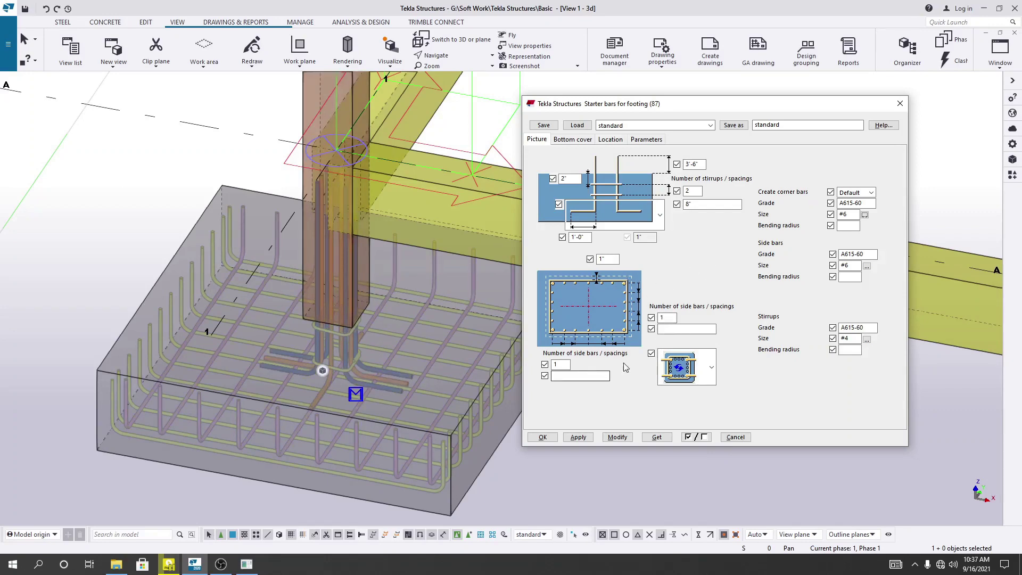
Review the starter bars' stirrup arrangement options, their prefix, name and class parameters, and the cage location settings.
click(712, 370)
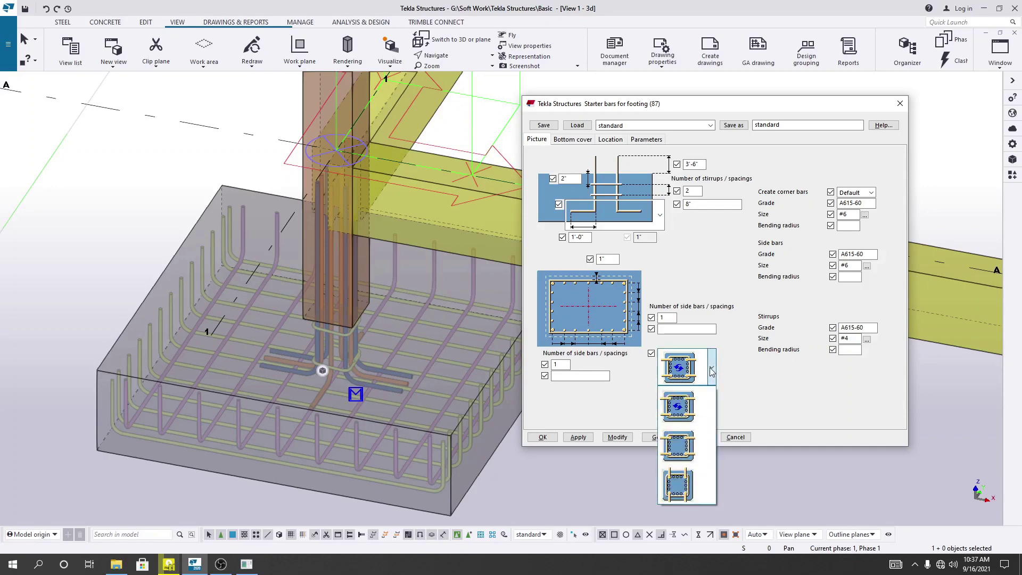
click(711, 371)
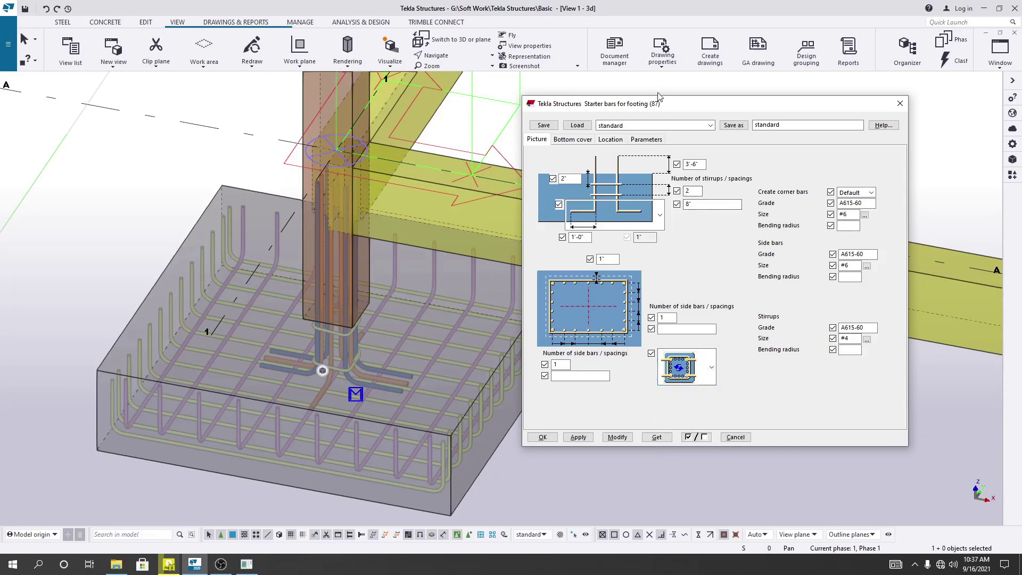
click(647, 140)
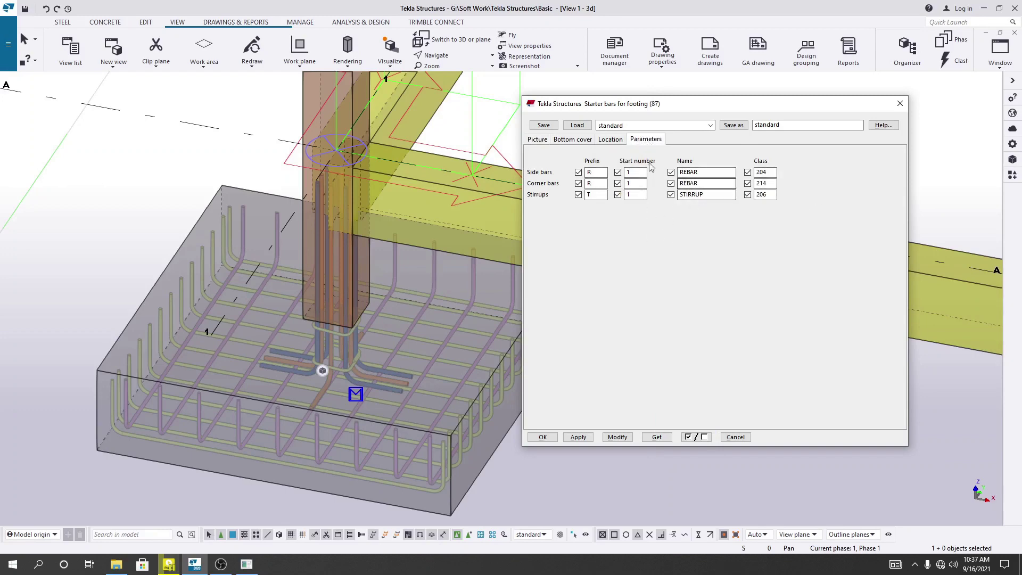
click(612, 140)
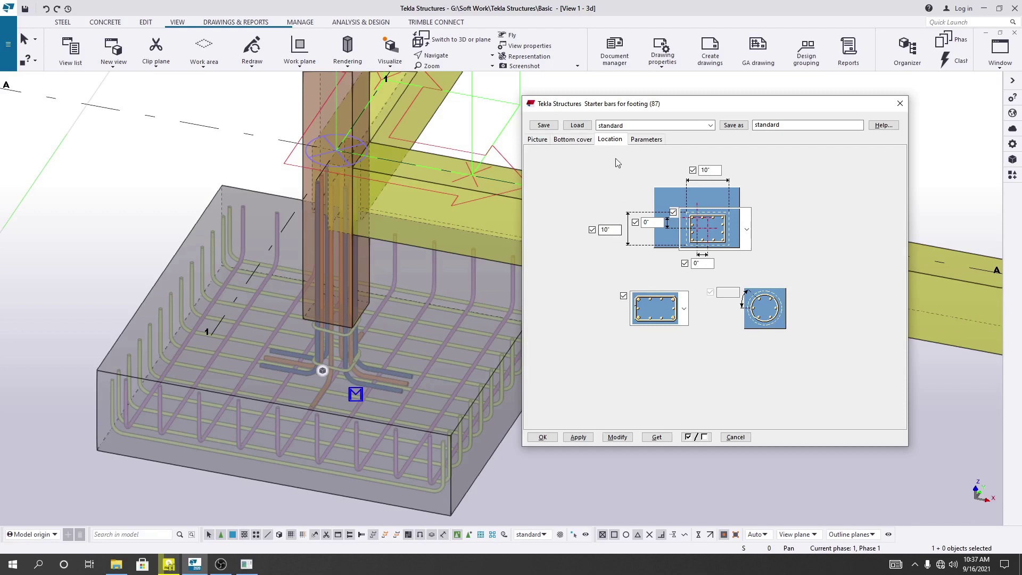
Set the starter bars' bottom cover to 4 1/2" and modify the component in the footing.
click(572, 139)
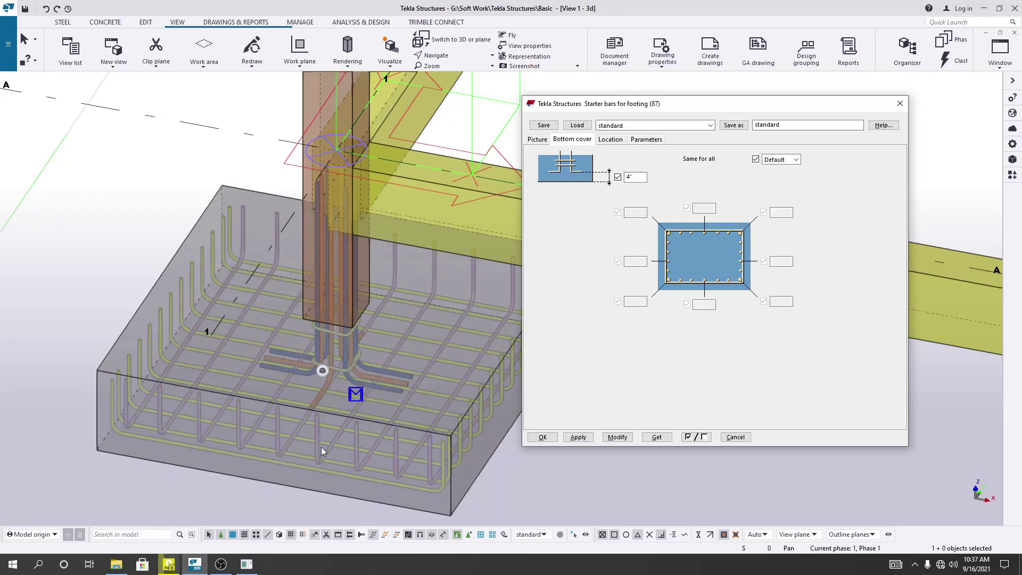
ctrl+middle_drag(353, 369, 382, 401)
scroll(341, 351, up, 10)
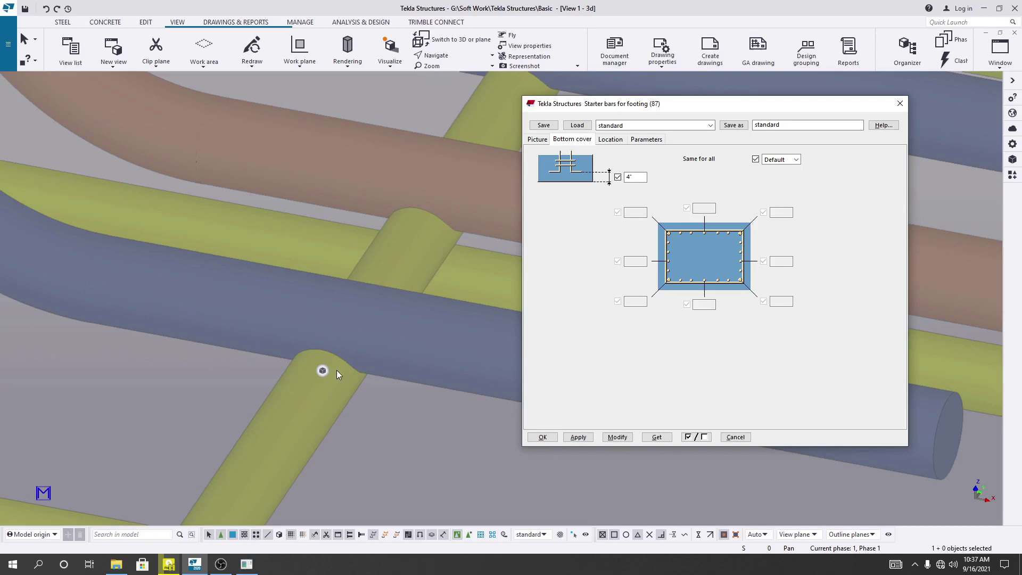
mouse_move(337, 369)
ctrl+middle_down()
mouse_move(326, 351)
mouse_move(329, 385)
mouse_move(228, 303)
mouse_move(285, 355)
mouse_move(276, 337)
mouse_move(296, 333)
ctrl+middle_up()
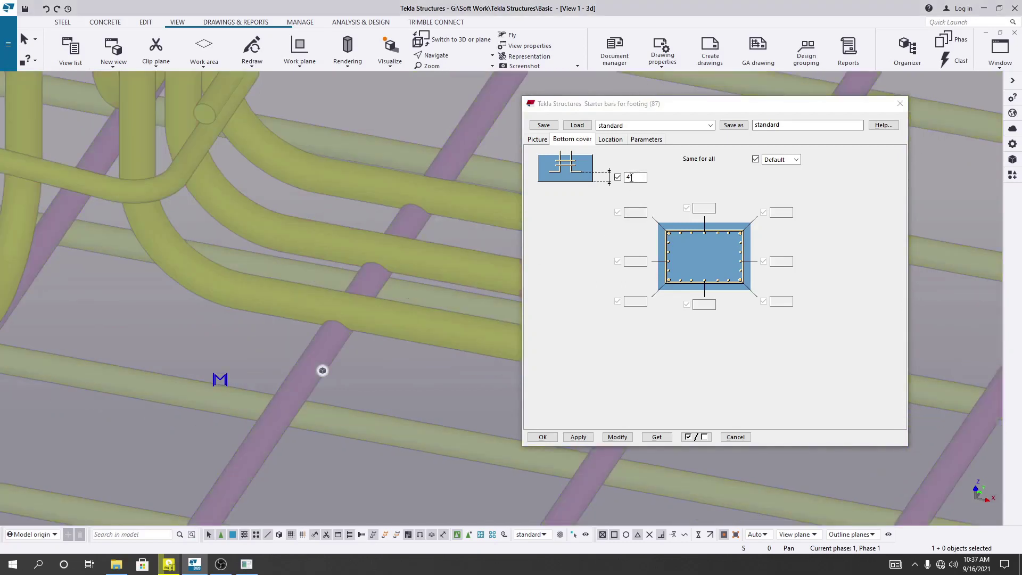
click(631, 178)
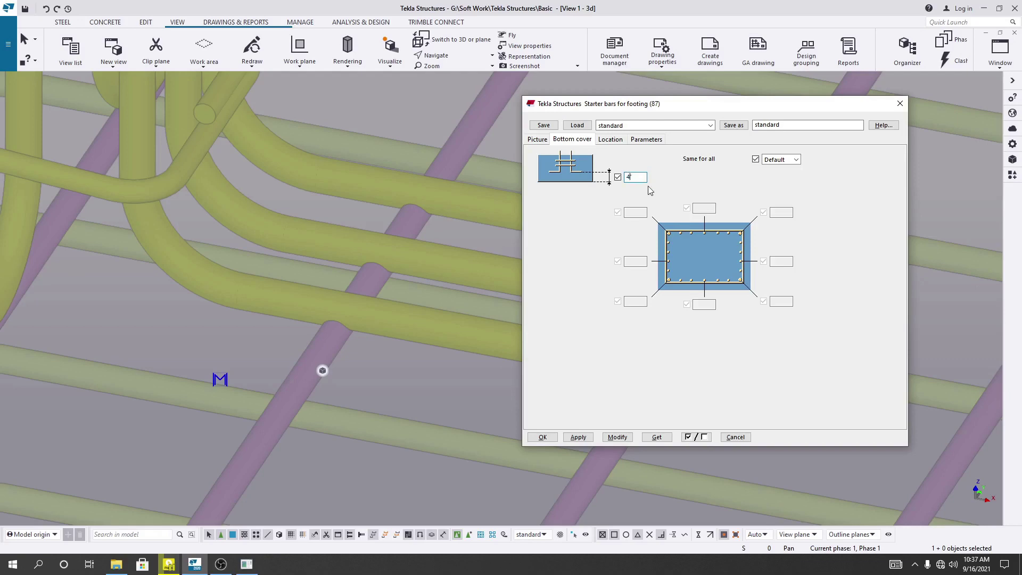
key(BackSpace)
text(.5)
click(619, 437)
Examine from several angles how the starter bars' bent lower ends sit relative to the footing's bottom reinforcement.
scroll(342, 293, down, 3)
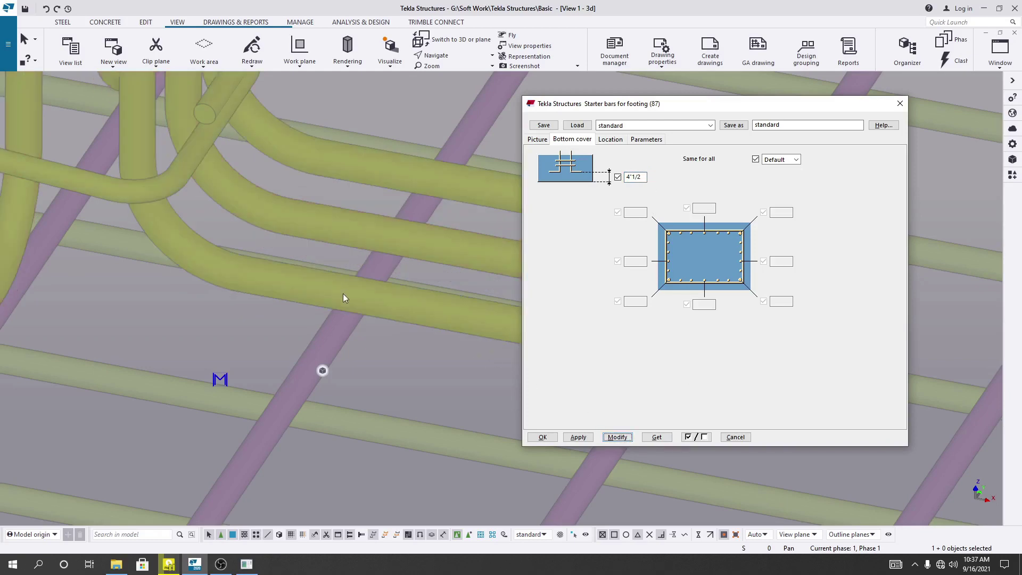
scroll(348, 319, up, 3)
scroll(357, 344, down, 4)
scroll(359, 344, down, 2)
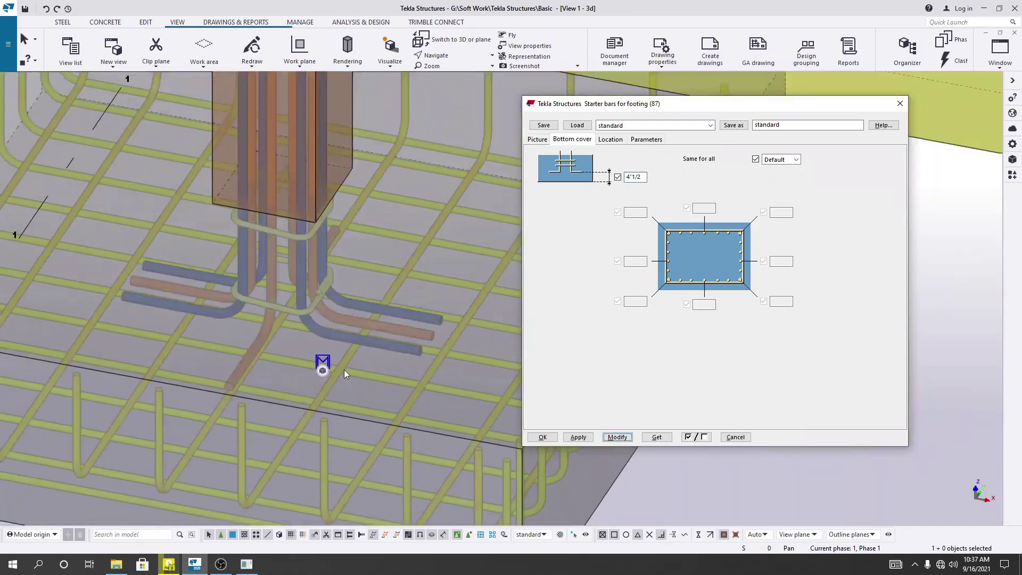
scroll(346, 369, down, 3)
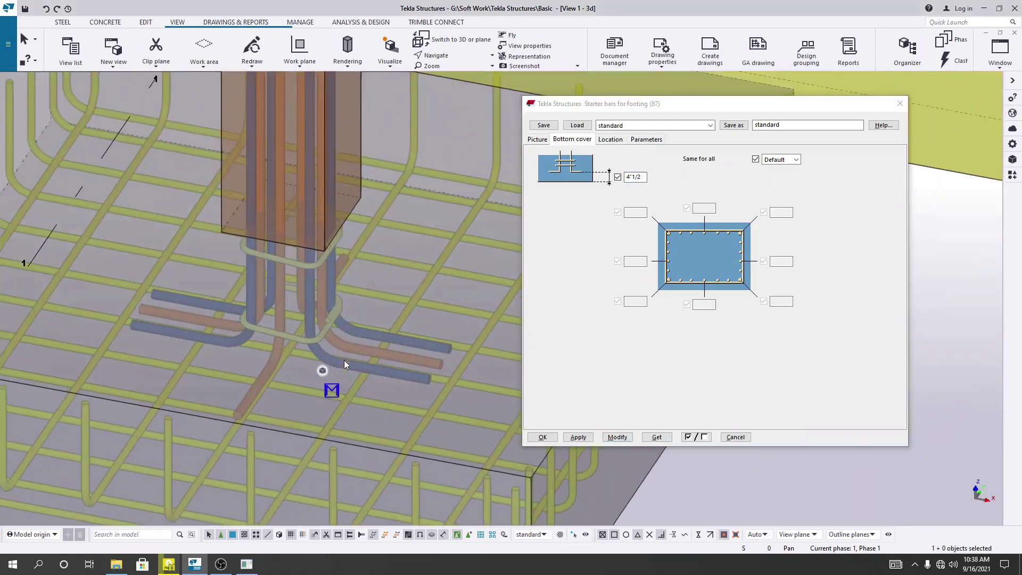
ctrl+middle_drag(294, 389, 304, 295)
scroll(335, 266, up, 8)
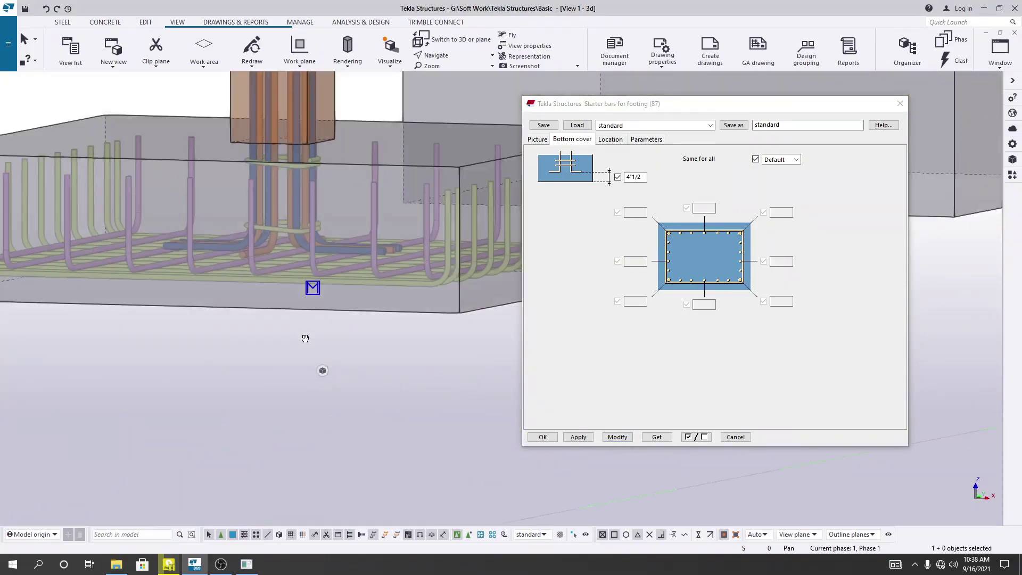
scroll(356, 271, up, 8)
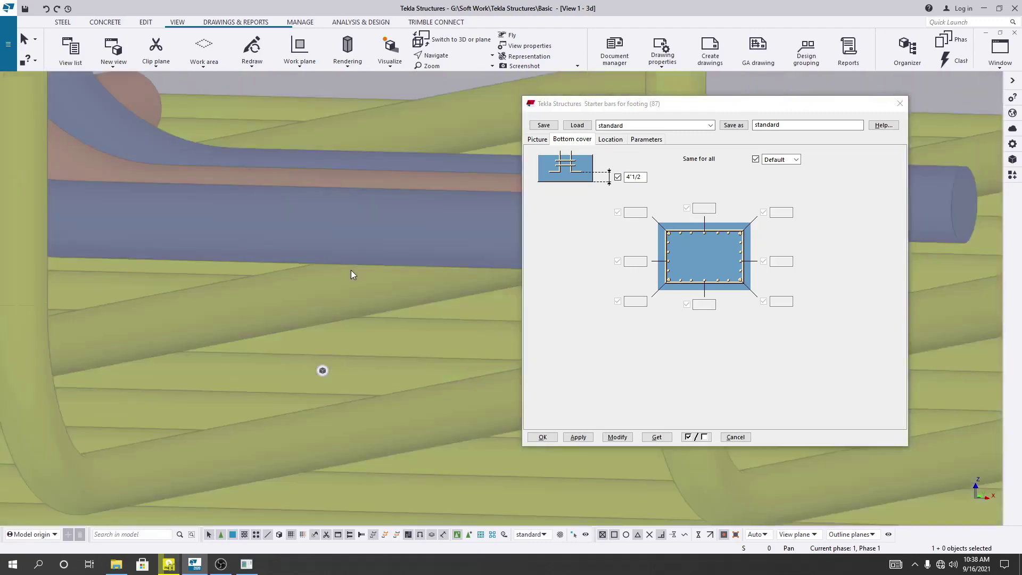
scroll(320, 273, down, 10)
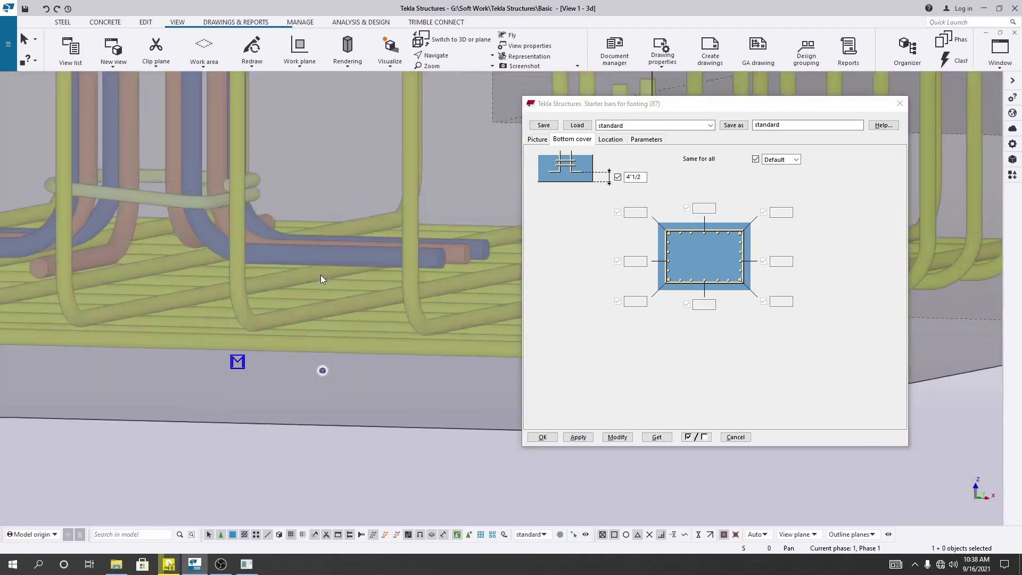
middle_drag(321, 278, 318, 283)
scroll(318, 283, down, 10)
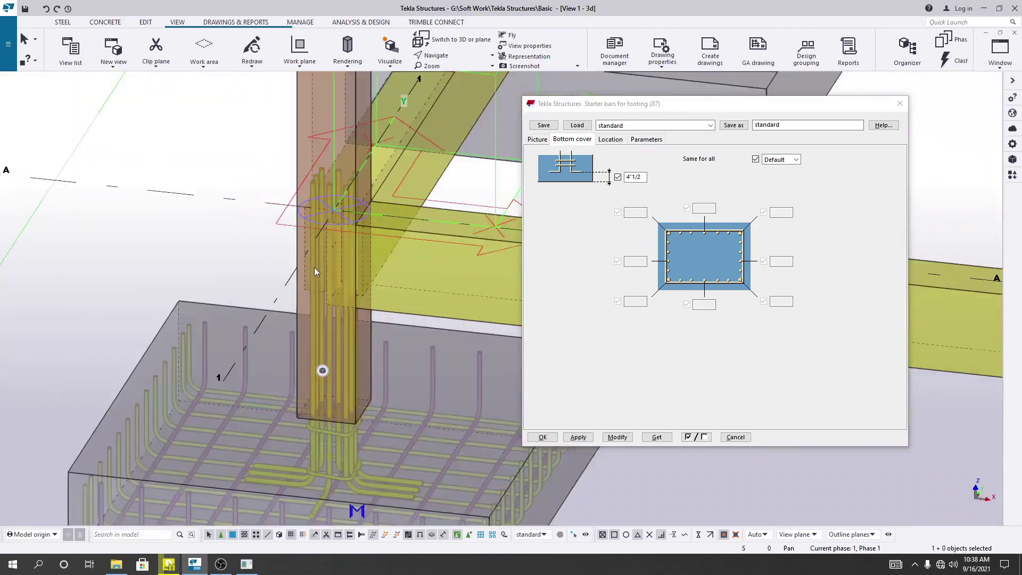